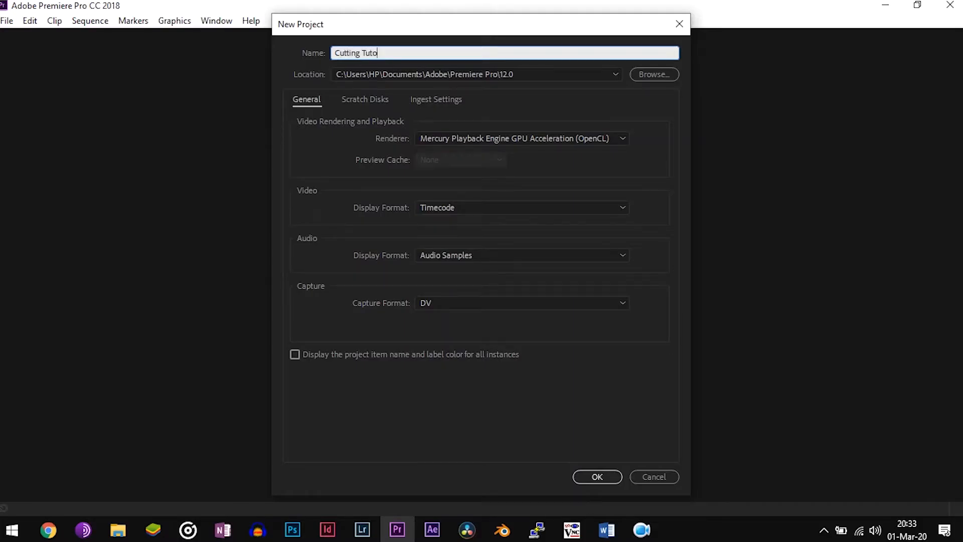
Step: Create the project Cutting Tutorial and import Clip 1.mp4, Clip 2.mp4 and Clip 3.mp4 from the Tutorial tuesday clips folder
left_click(612, 479)
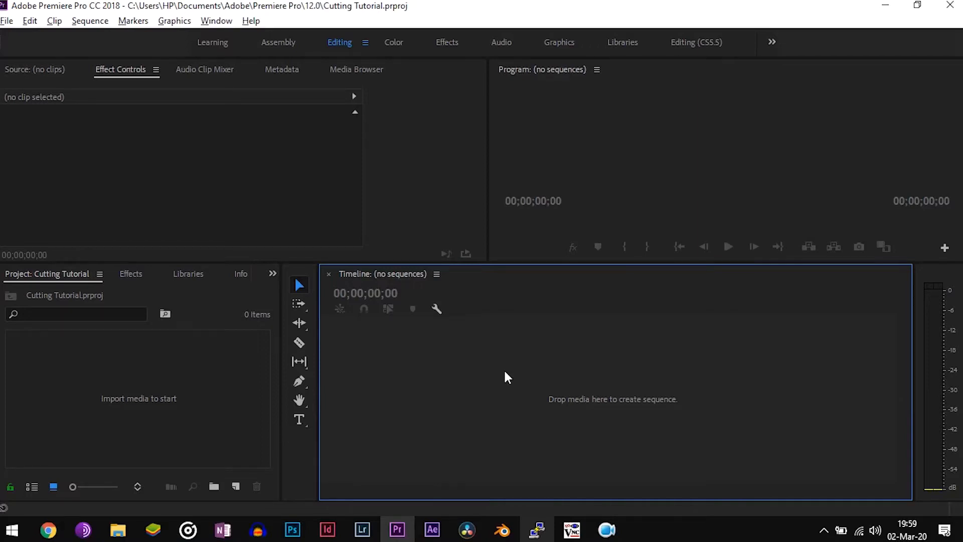
key("alt+Tab")
key("alt+Tab")
key("alt+Tab")
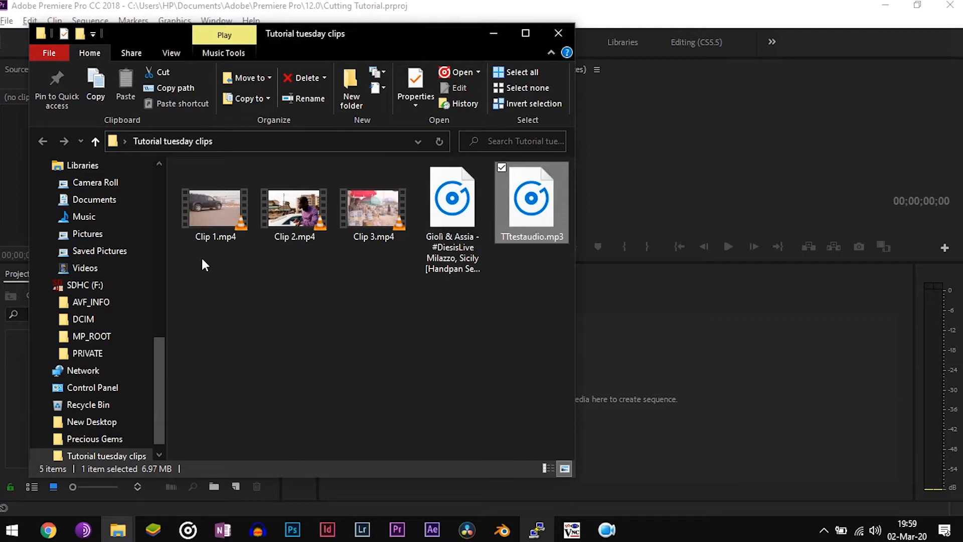
left_click_drag(201, 257, 357, 195)
left_click_drag(191, 218, 123, 377)
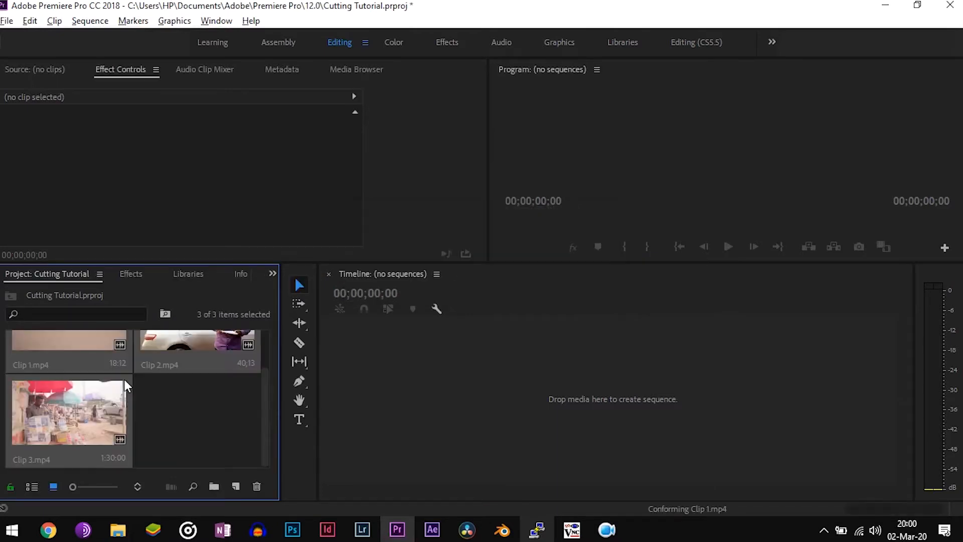
left_click(167, 383)
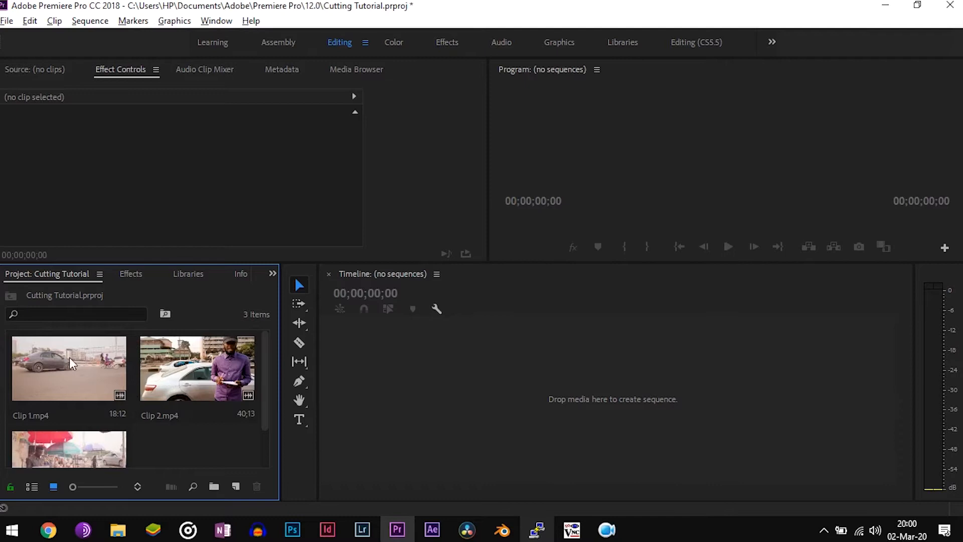
double_click(198, 442)
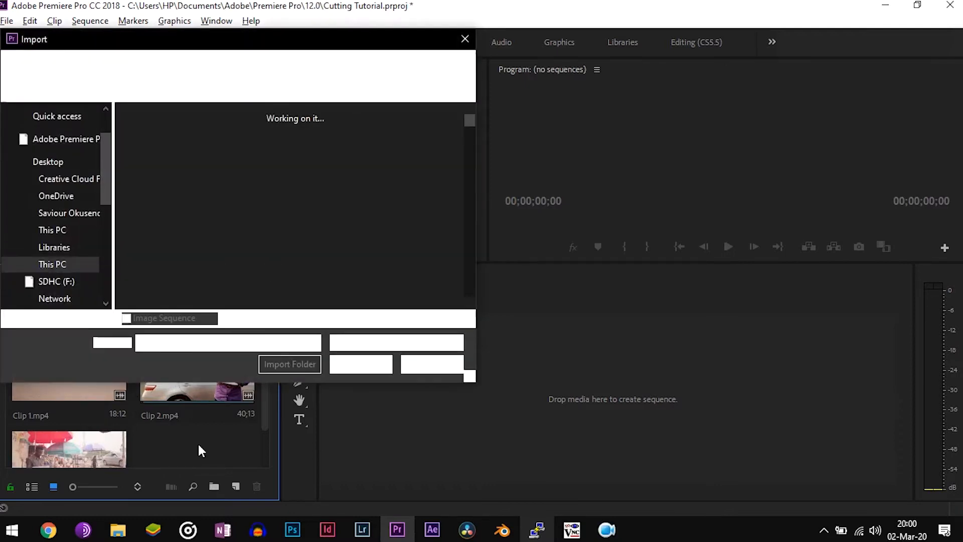
scroll(203, 220, "down", 6)
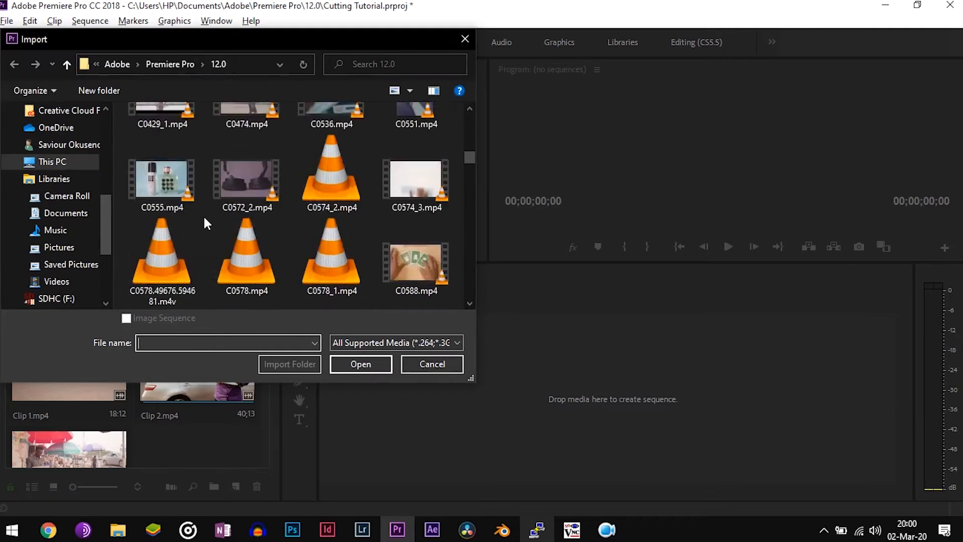
left_click(422, 363)
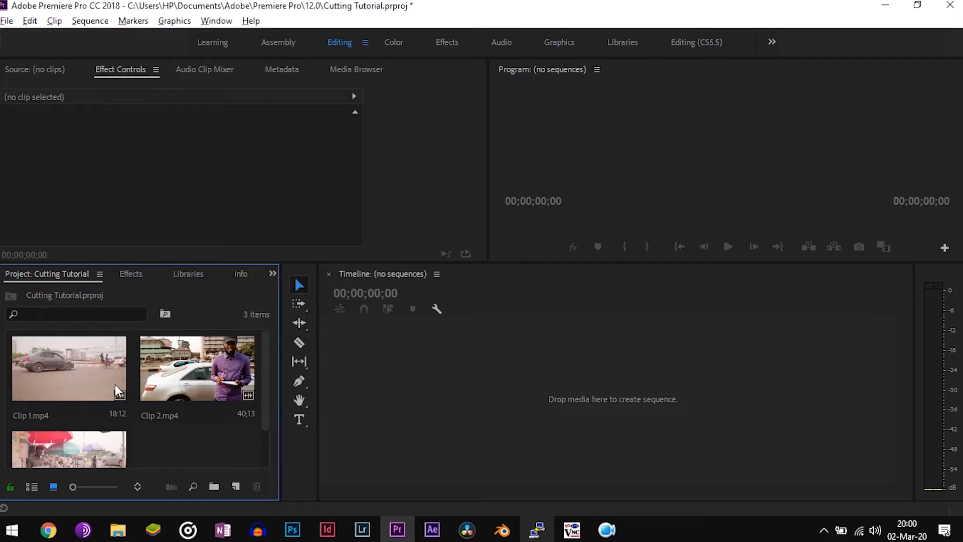
Step: Preview Clip 1.mp4 in the Source monitor and mark its In point at 00:00:04:03 and Out point at 00:00:11:13
double_click(83, 377)
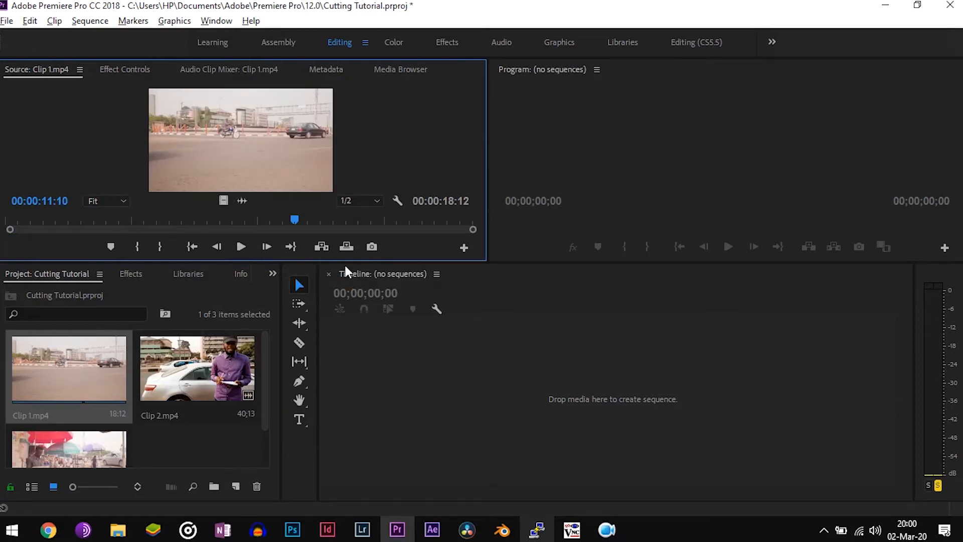
left_click_drag(346, 261, 346, 274)
left_click_drag(295, 232, 249, 246)
key("space")
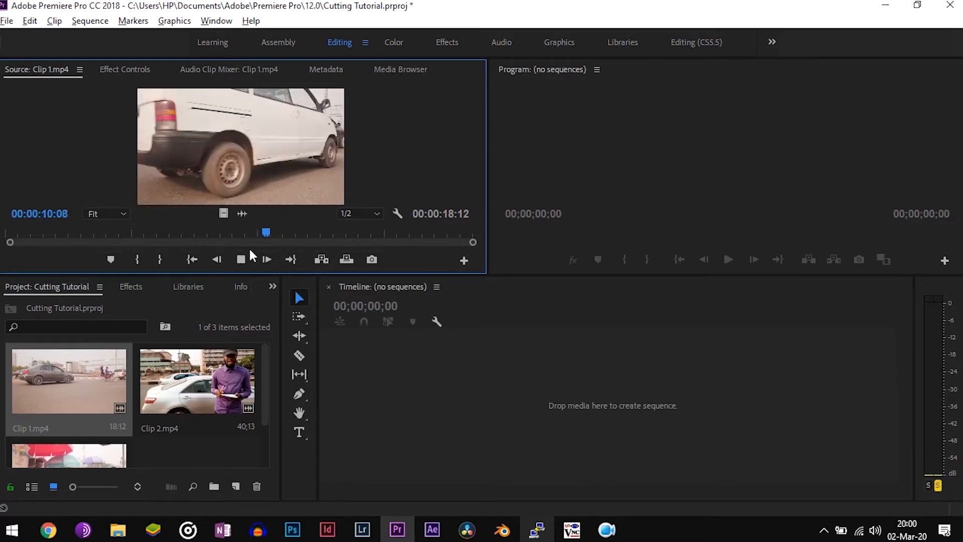
left_click_drag(297, 232, 107, 262)
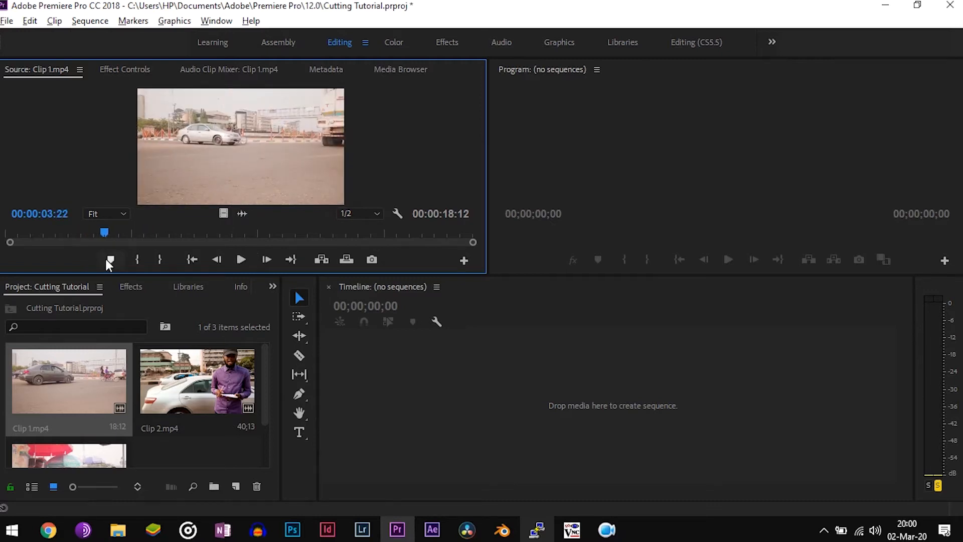
left_click_drag(104, 233, 110, 234)
key("i")
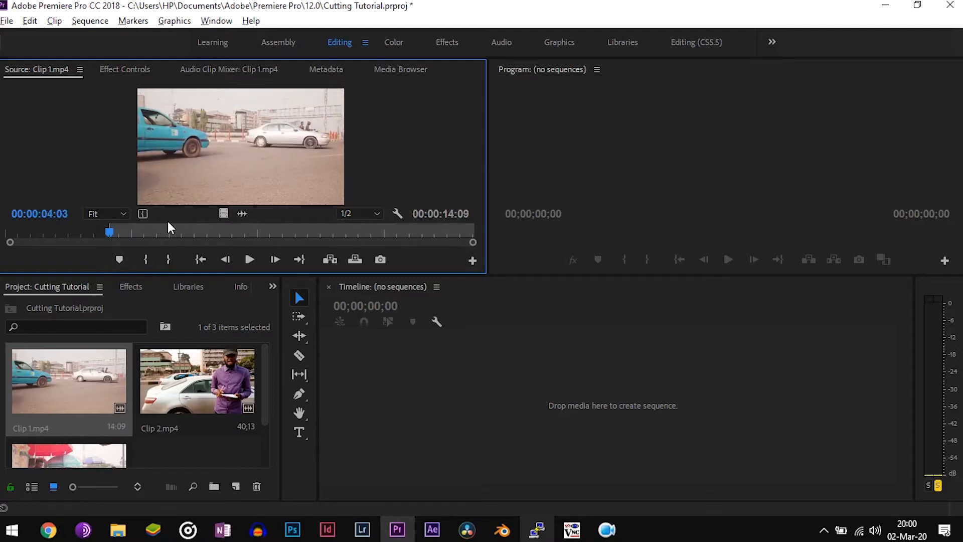
left_click_drag(109, 232, 297, 245)
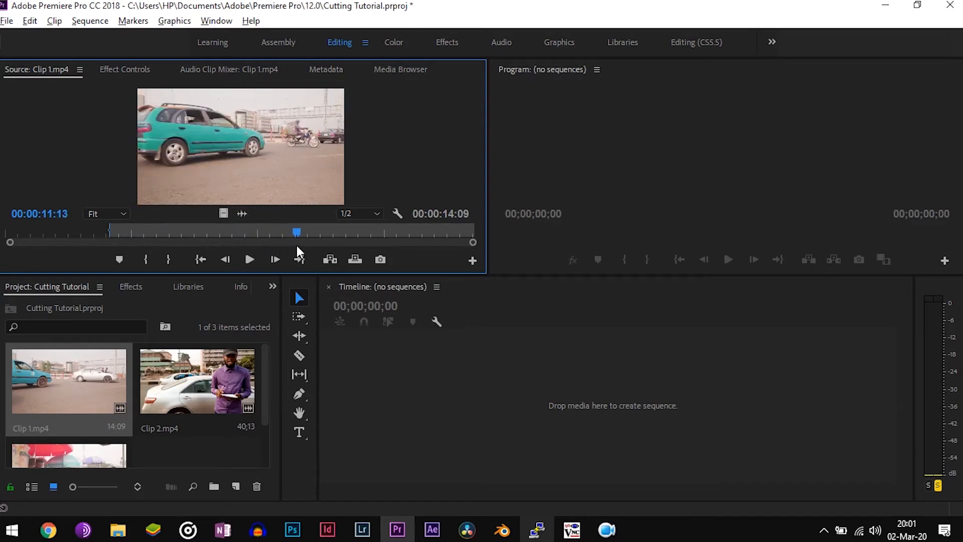
key("o")
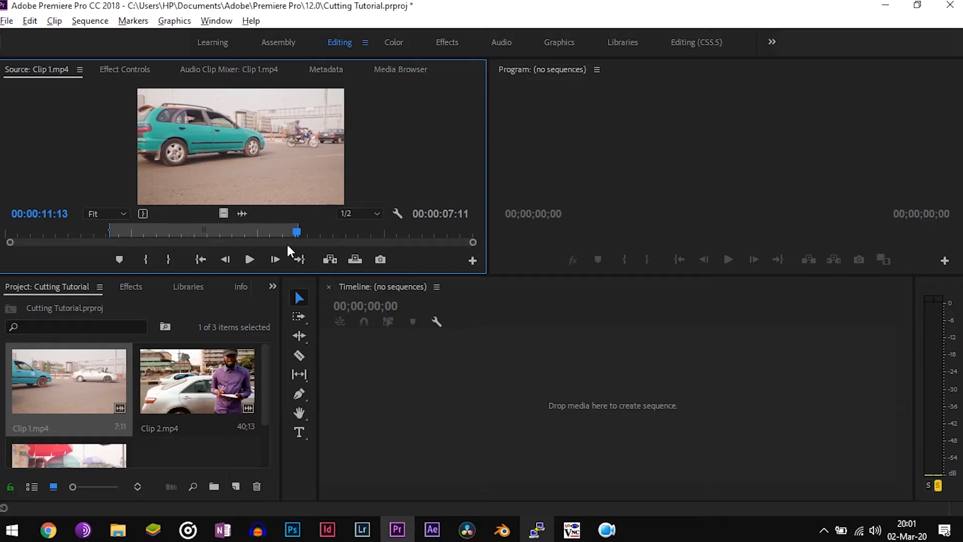
Step: Create a sequence from the marked range of Clip 1 in the empty timeline and scrub through it
left_click_drag(217, 115, 365, 328)
left_click_drag(386, 376, 385, 373)
mouse_move(496, 320)
left_mouse_down()
mouse_move(706, 326)
mouse_move(489, 321)
left_mouse_up()
left_click_drag(477, 373, 559, 381)
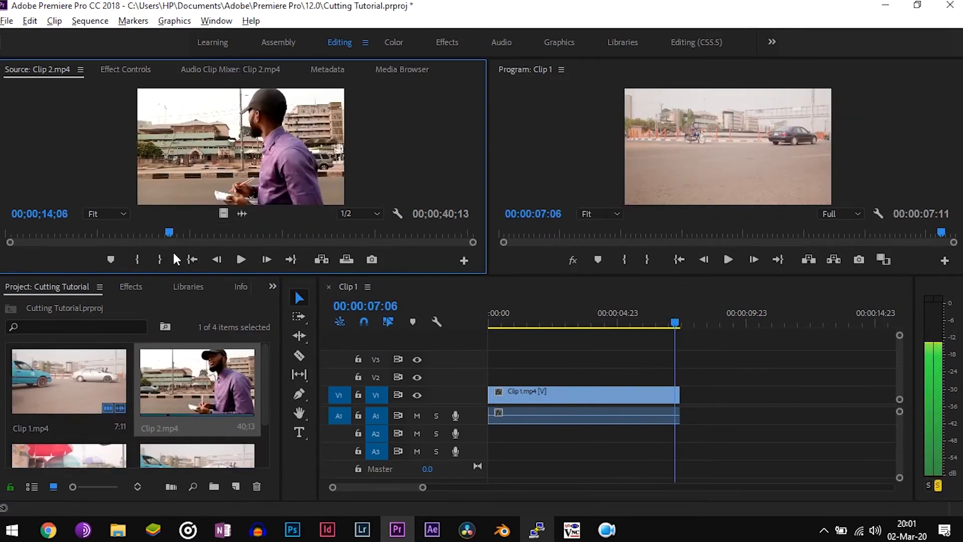
Step: Append a Clip 2.mp4 range starting at 00;00;14;06 and the Clip 3.mp4 range from 00:00:05:08 to 00:00:20:00 to the sequence
key("alt+Tab")
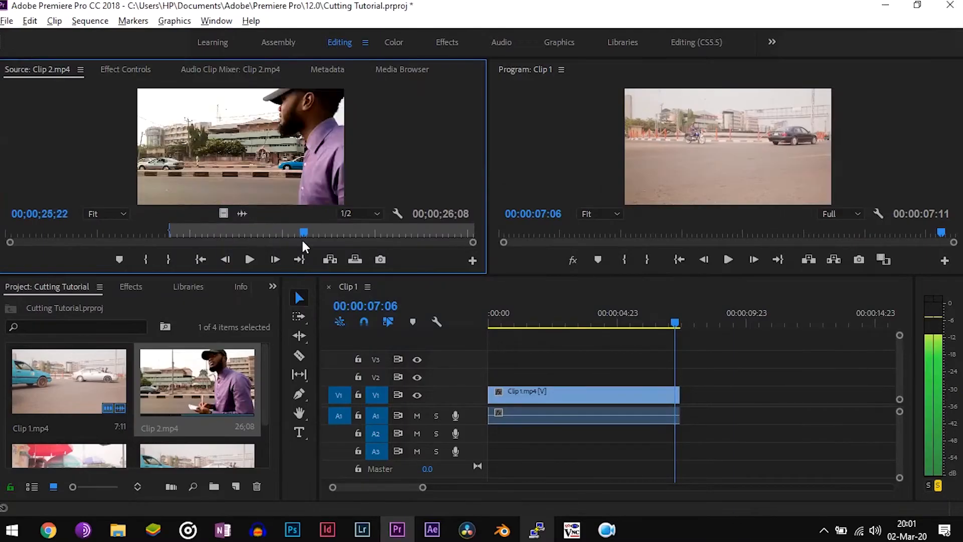
left_click_drag(303, 242, 347, 237)
key("i")
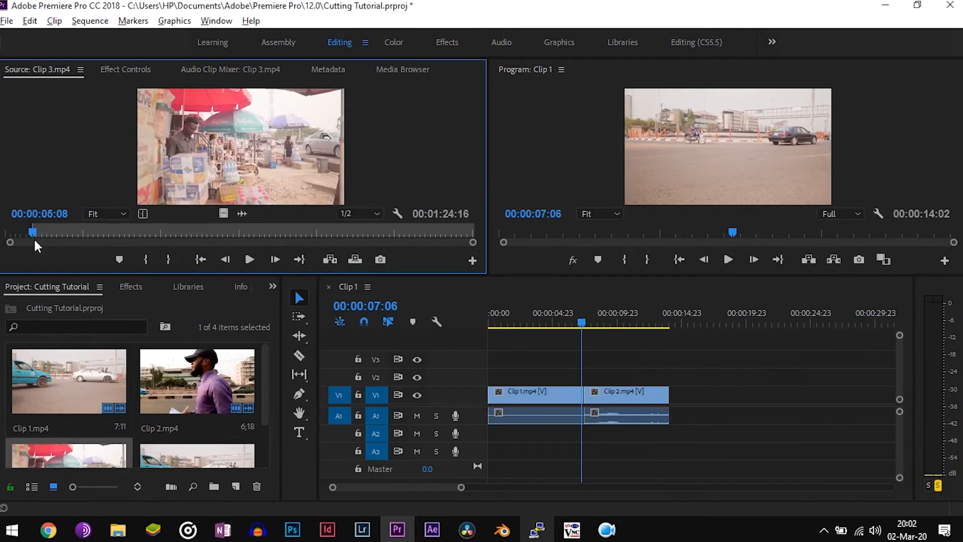
left_click_drag(34, 243, 116, 236)
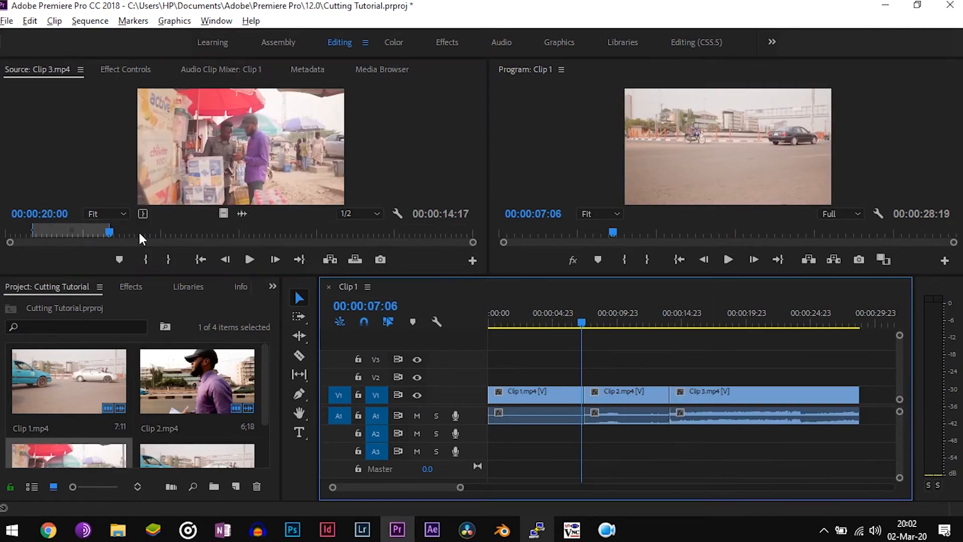
Step: Mark a second Clip 3.mp4 range ending at 00:00:47:23 and append it to the sequence
left_click_drag(142, 239, 251, 236)
key("i")
key("o")
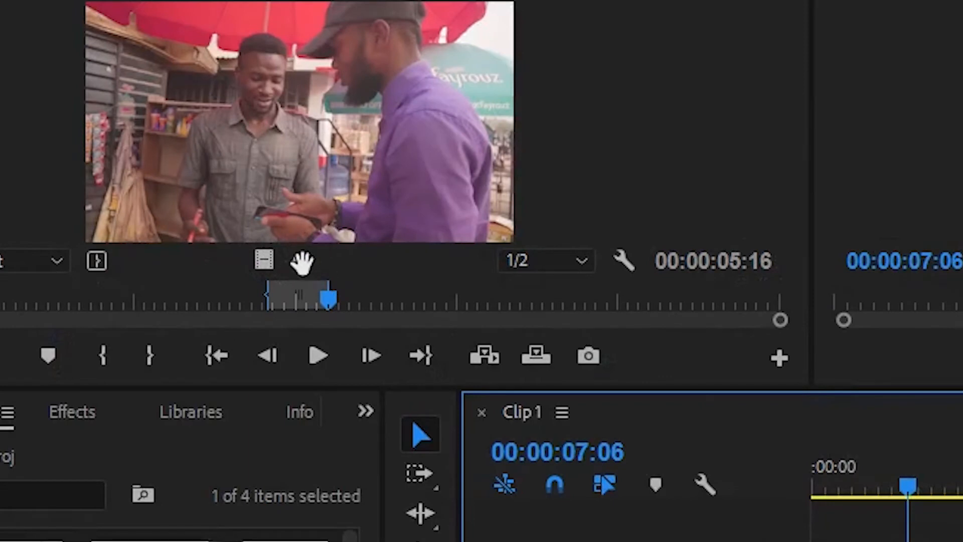
Step: Try bringing only the audio and only the video of the marked Clip 3 range into the timeline
left_click_drag(302, 262, 652, 449)
left_click_drag(267, 260, 465, 324)
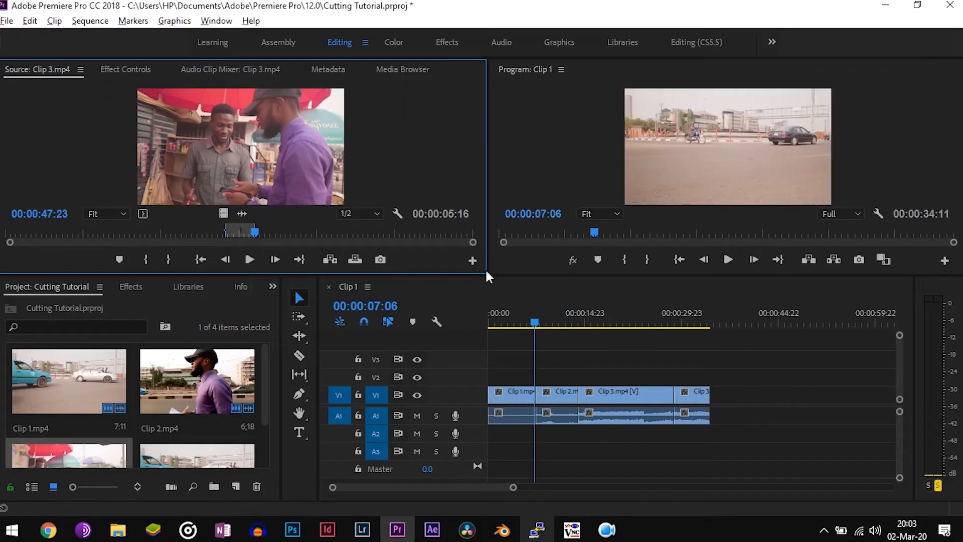
left_click(586, 383)
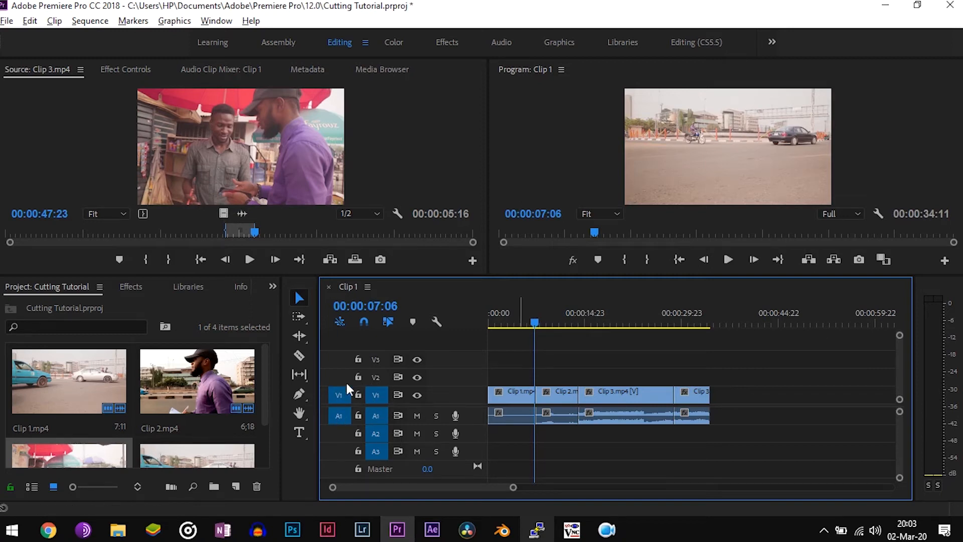
Step: Turn off the source patching of A1 and V1, and turn both back on
left_click(339, 411)
left_click(339, 399)
left_click(339, 411)
left_click(341, 399)
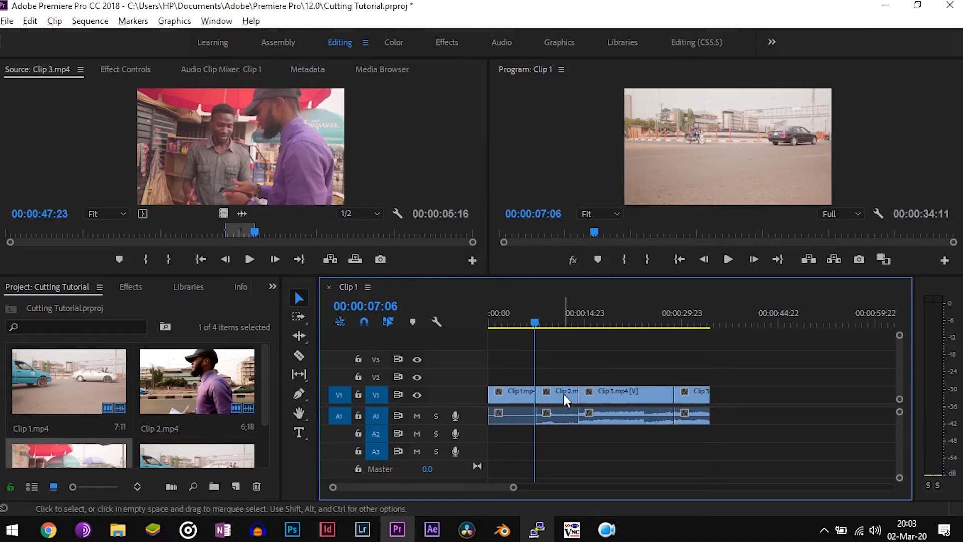
Step: Return the playhead to the start, and move Clip 1 up to V2 and the long Clip 3 segment up to V3
left_click_drag(561, 335, 646, 347)
left_click_drag(570, 326, 489, 319)
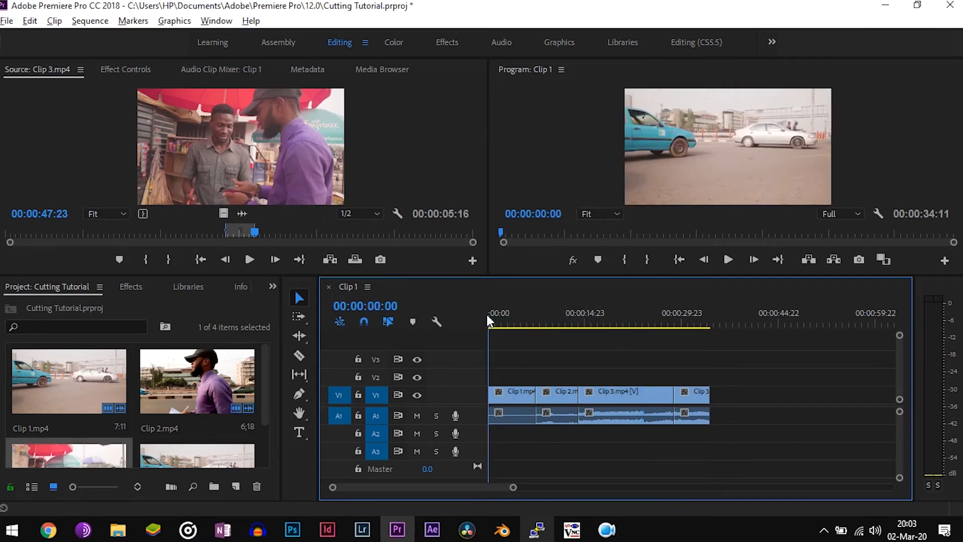
left_click(302, 295)
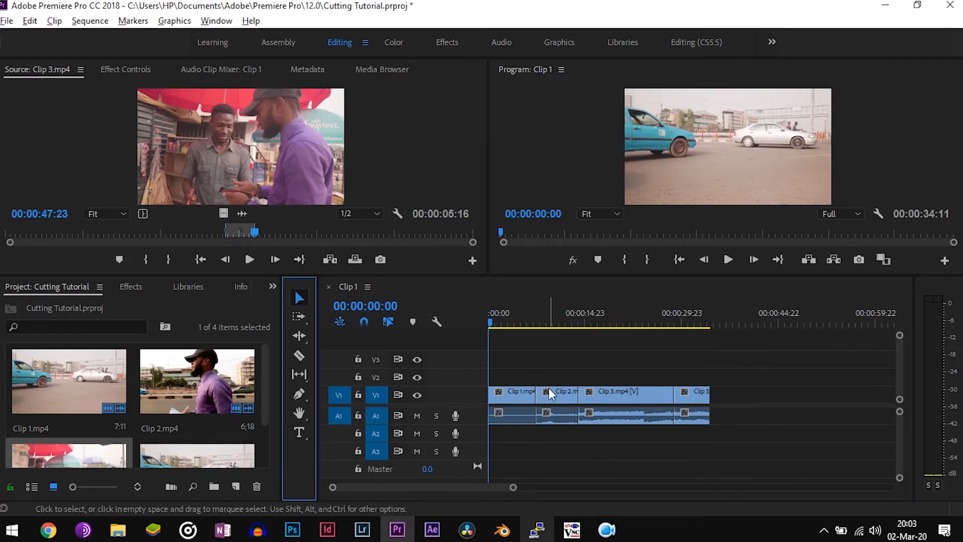
left_click_drag(527, 401, 527, 379)
left_click(636, 395)
left_click_drag(634, 392, 634, 358)
Step: Shift both Clip 3 segments later in the sequence and move Clip 2 up to V3
left_click_drag(699, 393, 753, 394)
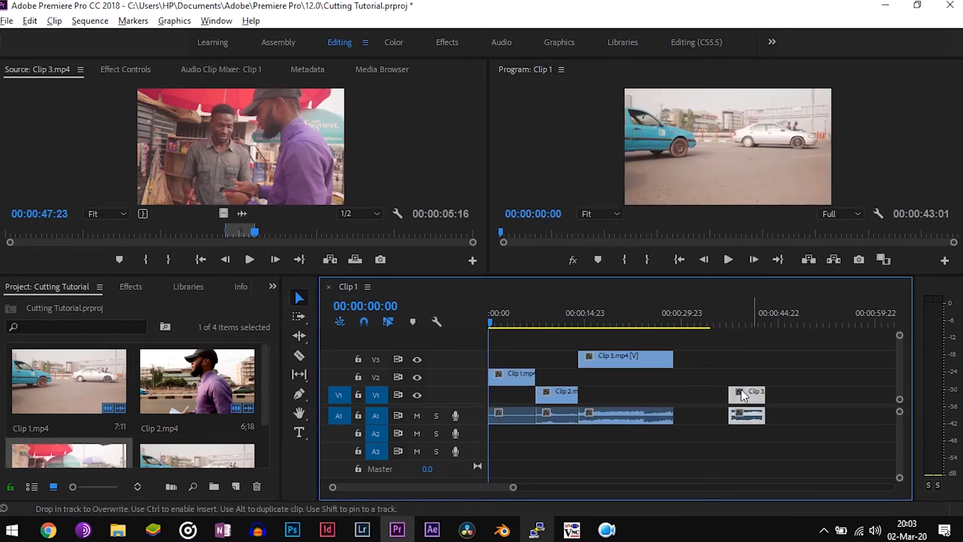
left_click_drag(627, 359, 664, 359)
left_click(555, 399)
left_click_drag(555, 399, 572, 358)
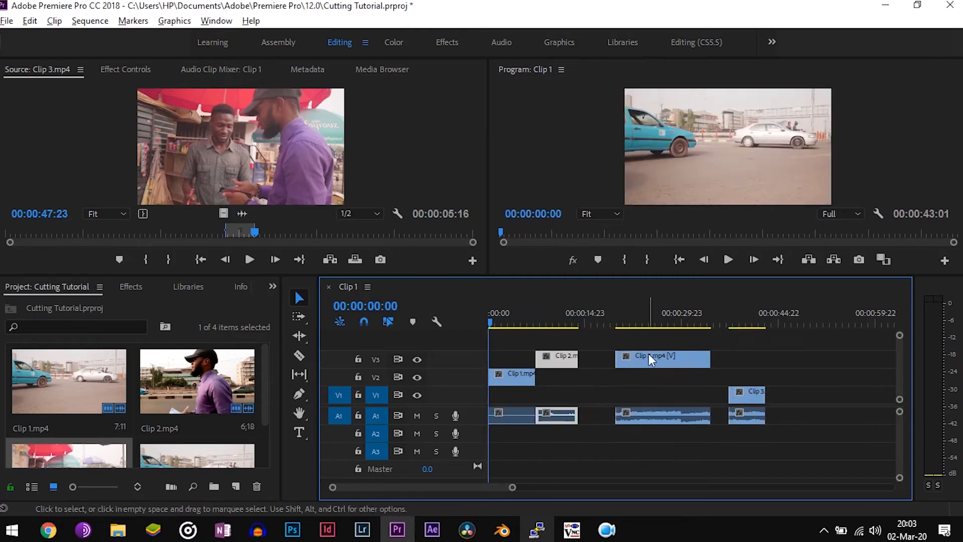
Step: Shorten the ends of the V3 Clip 3 segment and Clip 1, and shift Clip 2 slightly later
left_click_drag(624, 321, 656, 321)
left_click_drag(710, 359, 685, 356)
left_click(552, 321)
left_click_drag(569, 357, 581, 356)
left_click_drag(551, 322, 497, 324)
left_click_drag(535, 377, 526, 376)
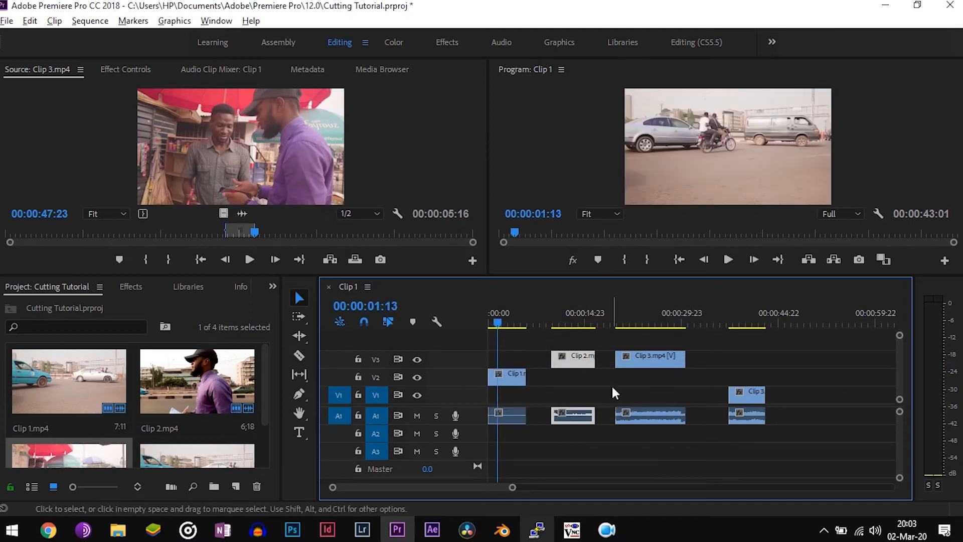
Step: Split the V3 Clip 3 segment into three pieces and Clip 2 in two with the Razor tool, and cut Clip 1 at 00:00:02:10
left_click(298, 356)
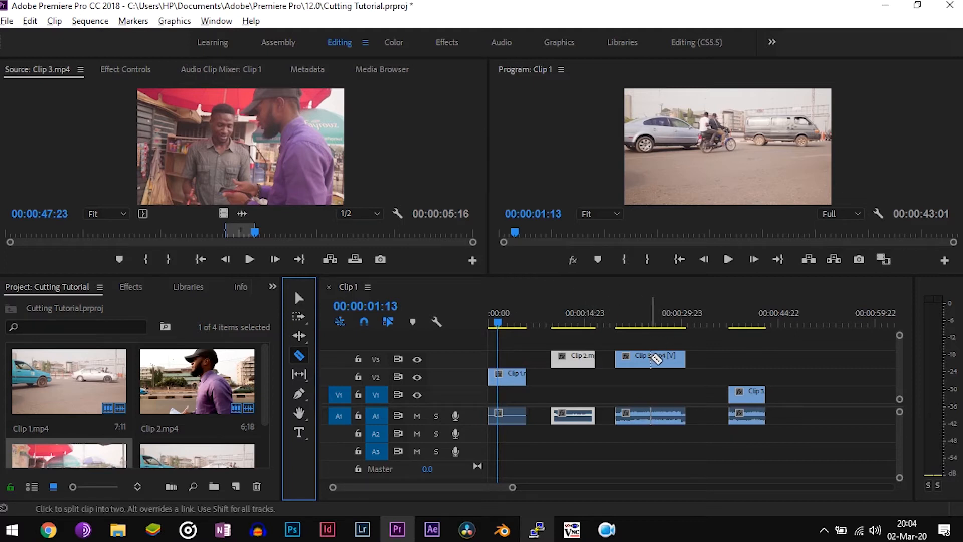
left_click(652, 359)
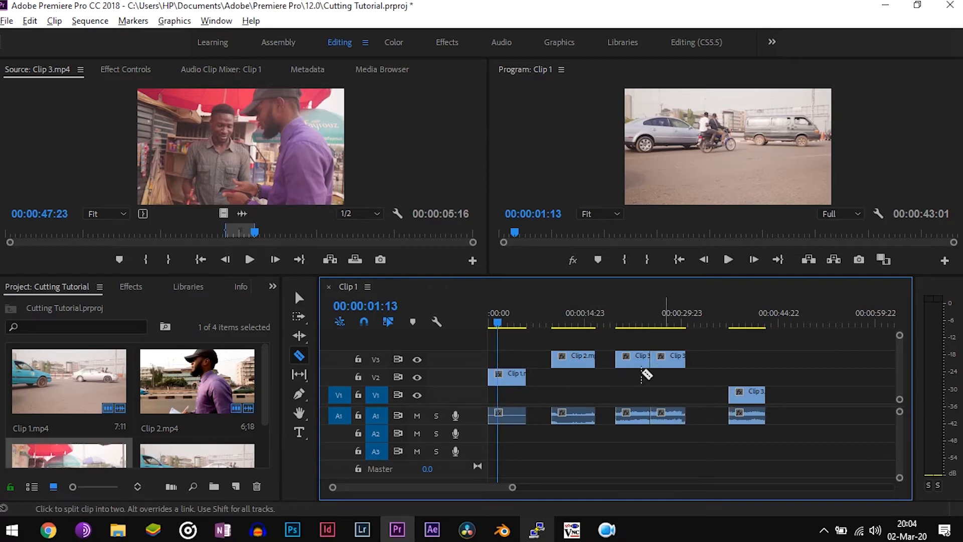
left_click(574, 359)
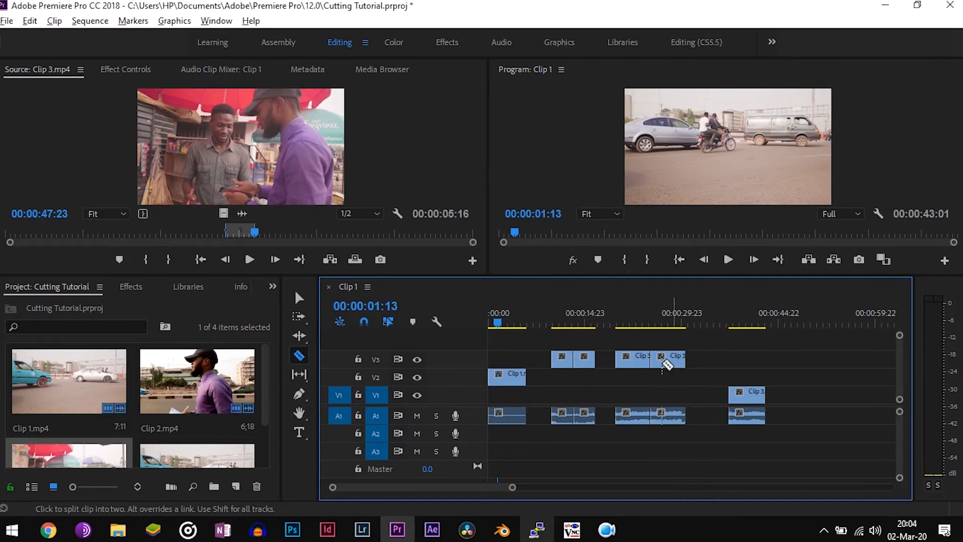
left_click(633, 360)
left_click(640, 362)
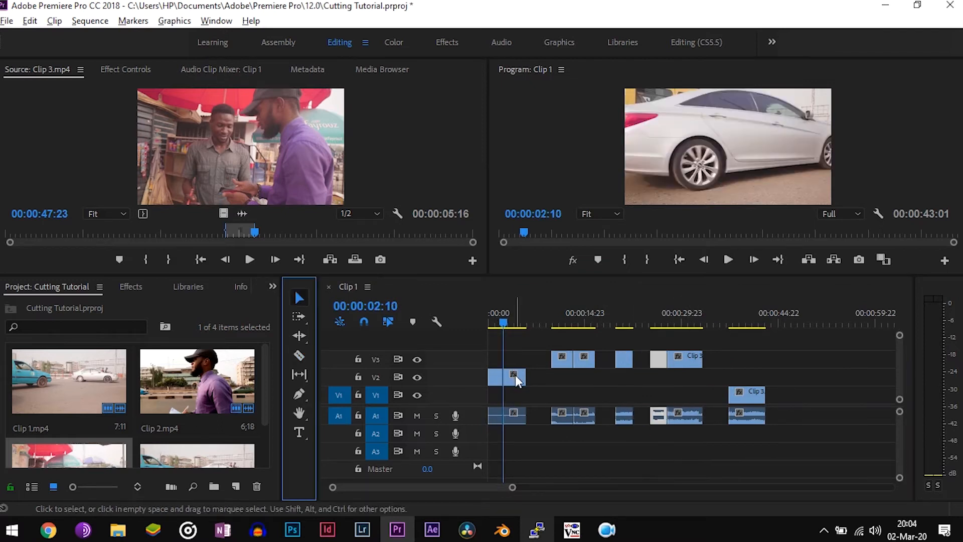
Step: Interleave the pieces of Clip 1 and Clip 2, placing Clip 1's on V2 and Clip 2's on V3 without gaps
mouse_move(516, 377)
left_mouse_down()
mouse_move(587, 380)
mouse_move(508, 368)
mouse_move(587, 368)
mouse_move(535, 377)
left_mouse_up()
left_click(562, 366)
left_click_drag(593, 380, 560, 394)
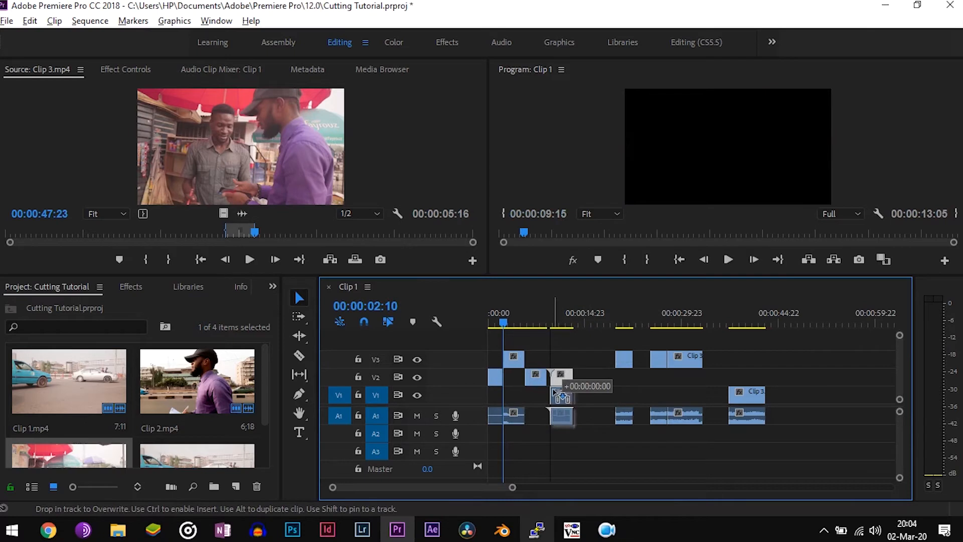
left_click_drag(553, 391, 561, 359)
Step: Close the gaps by lining up the Clip 3 pieces across V2 and V3 directly behind the interleaved clips
left_click_drag(624, 359, 586, 380)
left_click_drag(661, 358, 603, 363)
left_click_drag(694, 362, 635, 377)
left_click_drag(747, 395, 662, 377)
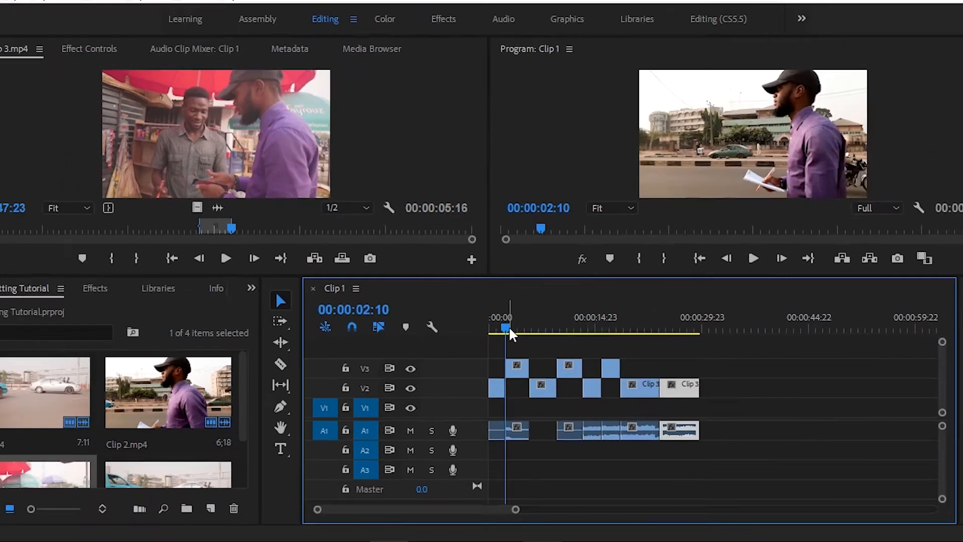
Step: Play the edit from the start and split the second Clip 1 piece at 00:00:07:17
key("Home")
key("space")
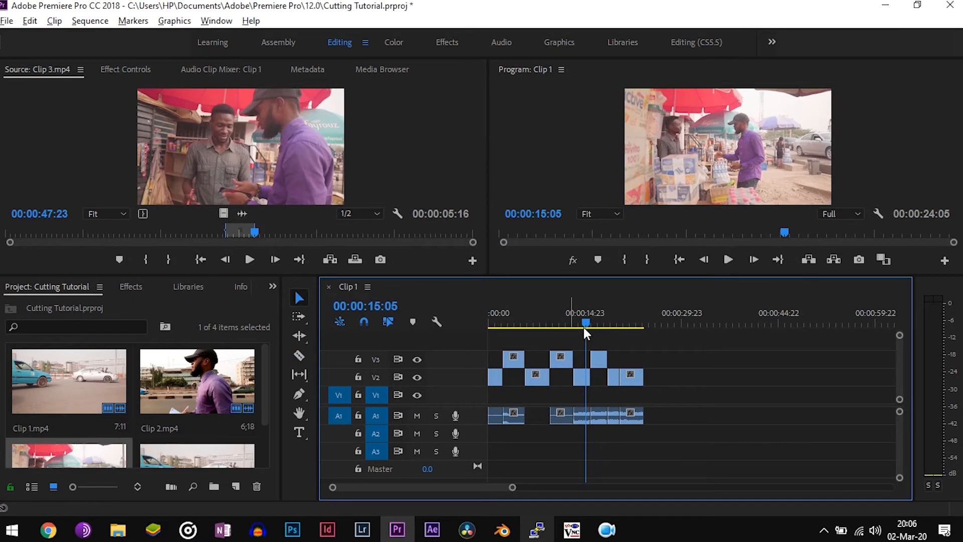
left_click_drag(550, 320, 537, 321)
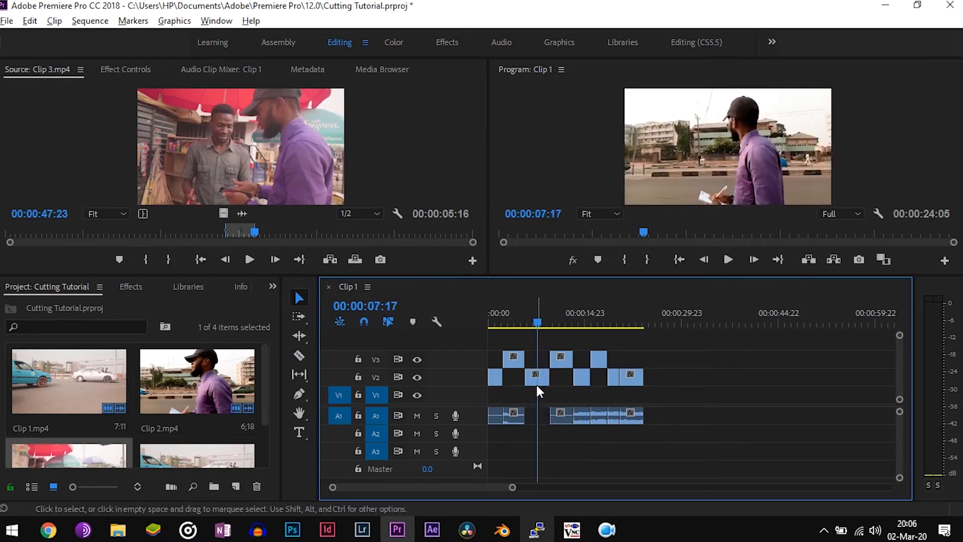
left_click(543, 380)
key("ctrl+k")
Step: Split the last Clip 3 piece on V2 at 00:00:22:07
left_click_drag(623, 324, 633, 323)
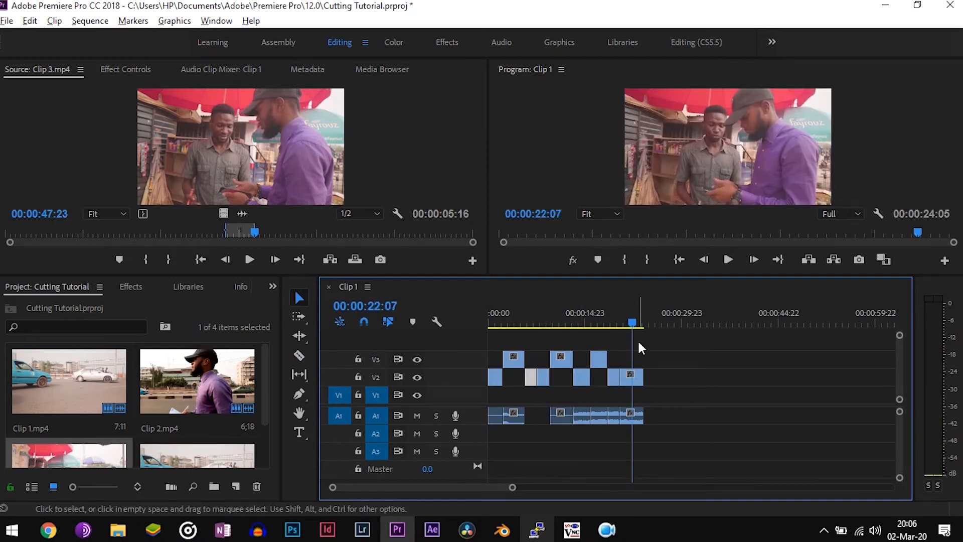
left_click(636, 381)
key("ctrl+k")
Step: Ripple-trim a few frames off the start of the first clip and the end of the last clip back to 00:00:23:01
left_click(492, 311)
key("q")
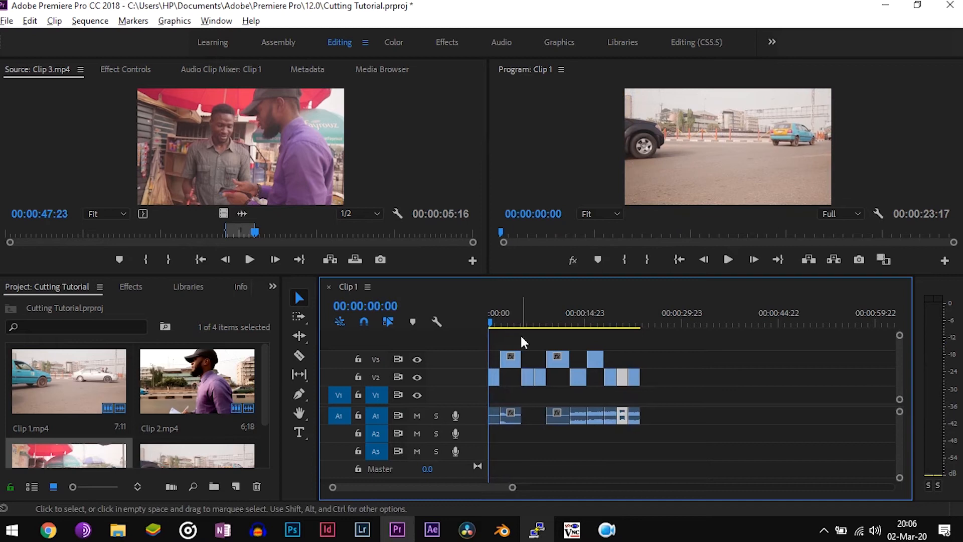
left_click(602, 317)
left_click_drag(610, 315, 639, 320)
key("w")
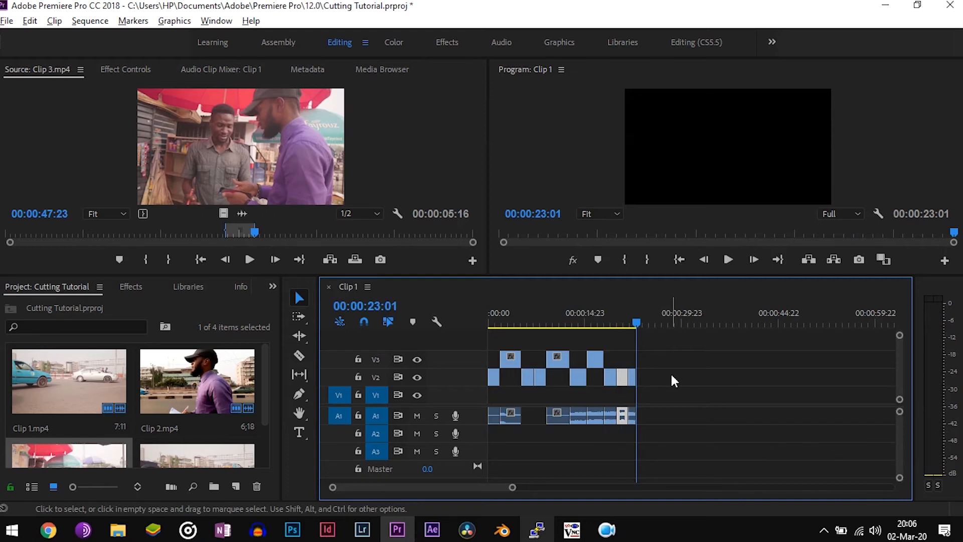
Step: Import the music file Giolì & Assia - #DiesisLive Milazzo, Sicily [Handpan Set].mp3 from its folder into the project
scroll(265, 422, "down", 1)
scroll(264, 432, "down", 1)
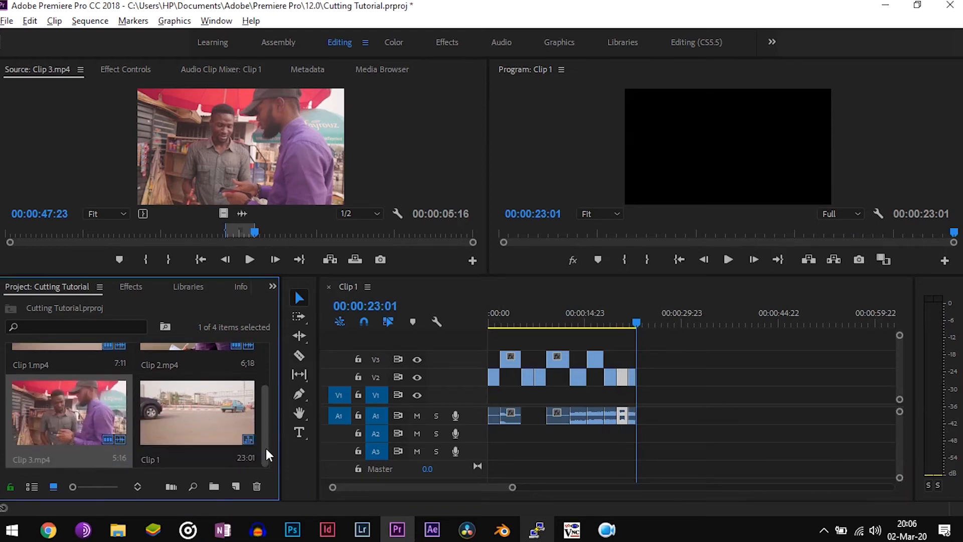
key("alt+Tab")
key("alt+Tab")
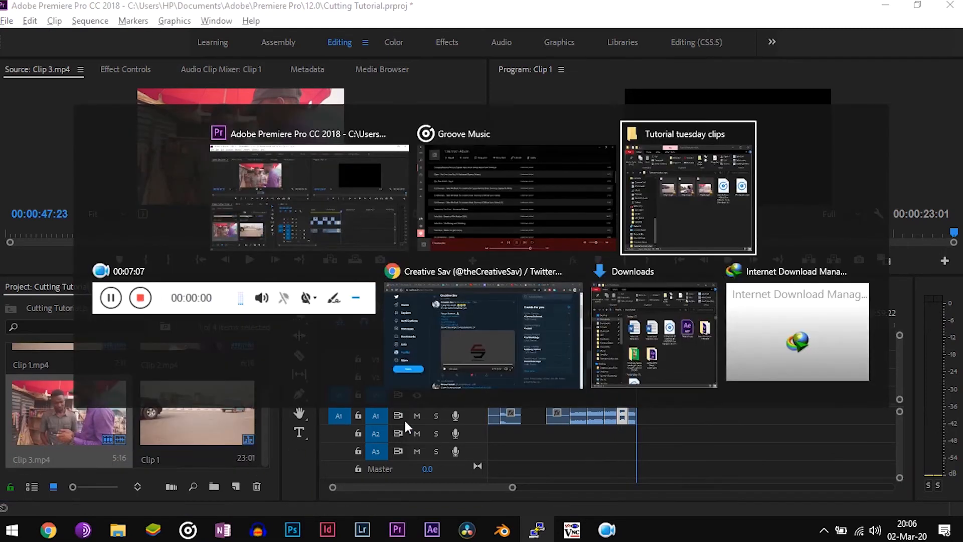
left_click(458, 296)
left_click_drag(452, 220, 221, 415)
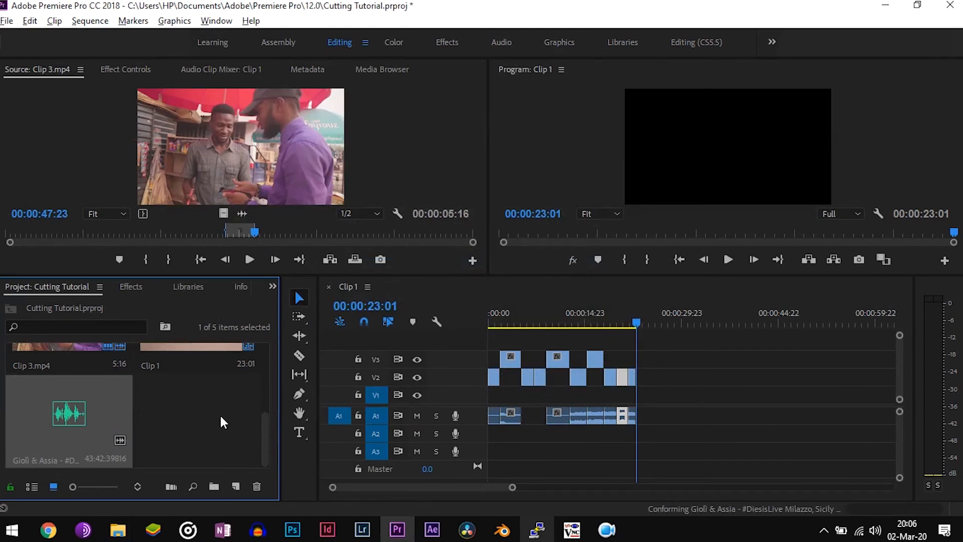
Step: Mark a music range of about 2 minutes 16 seconds ending at 00;21;57;23 and place it on A2 at the sequence start
double_click(81, 414)
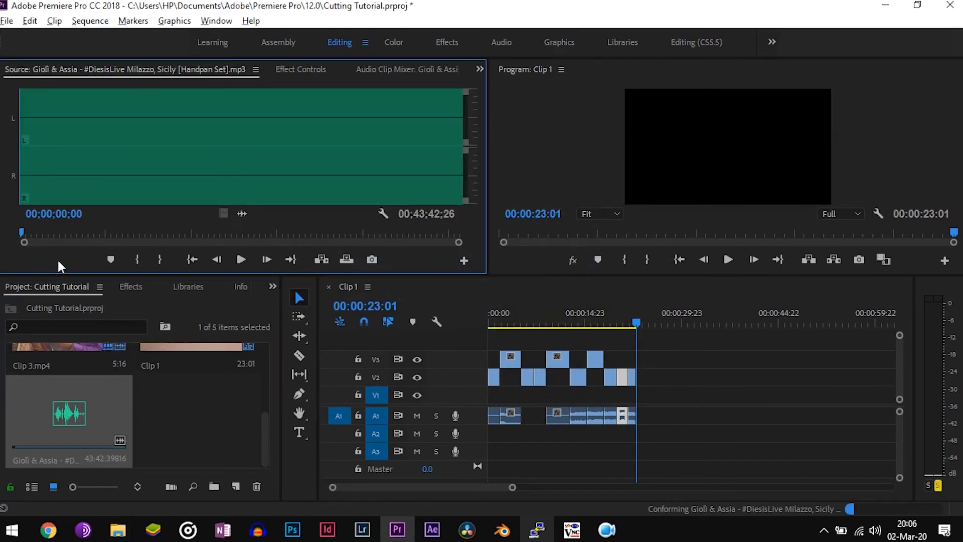
left_click_drag(108, 230, 241, 236)
key("i")
key("space")
key("o")
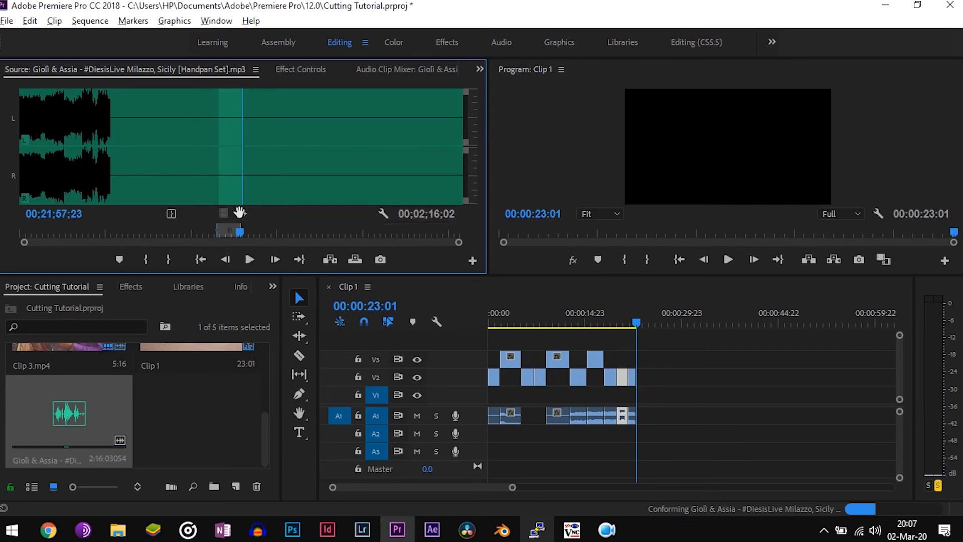
left_click_drag(348, 354, 483, 439)
Step: Cut the A2 music at 00:00:23:01, delete the excess after the cut, and play the edit from the start
left_click(649, 432)
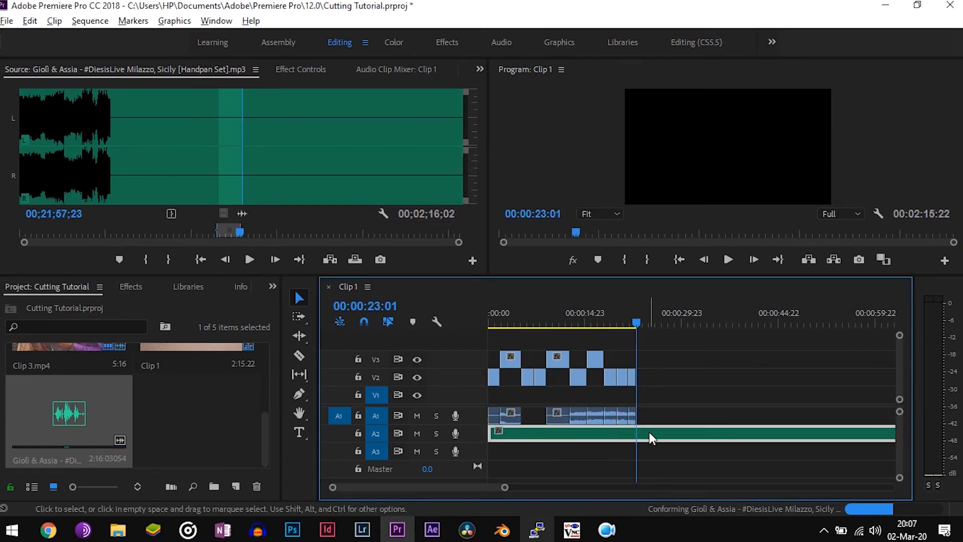
key("ctrl+k")
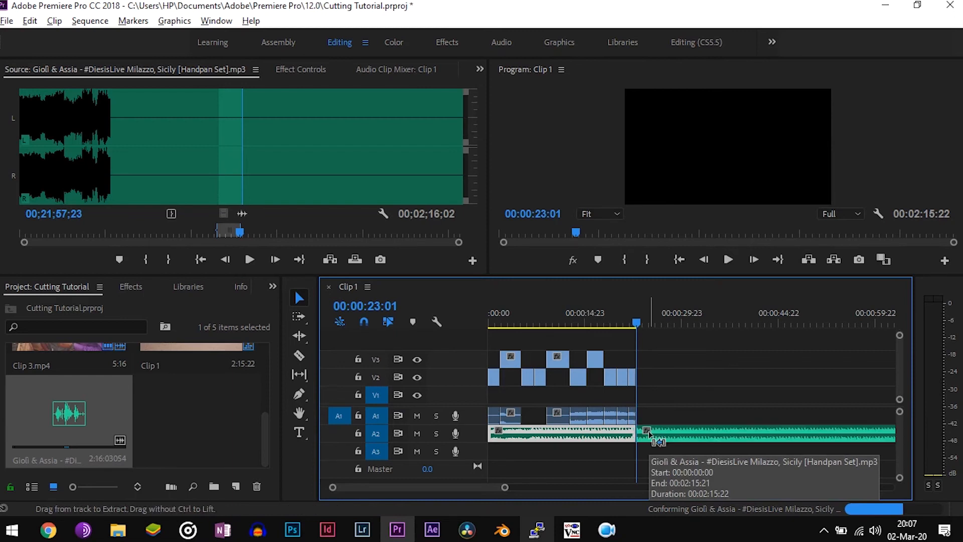
left_click(649, 432)
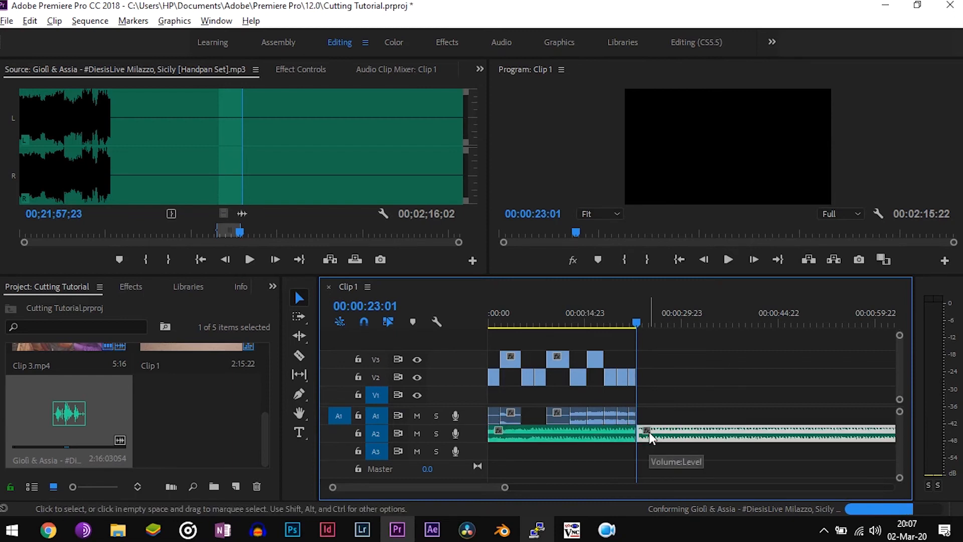
key("Delete")
left_click(678, 260)
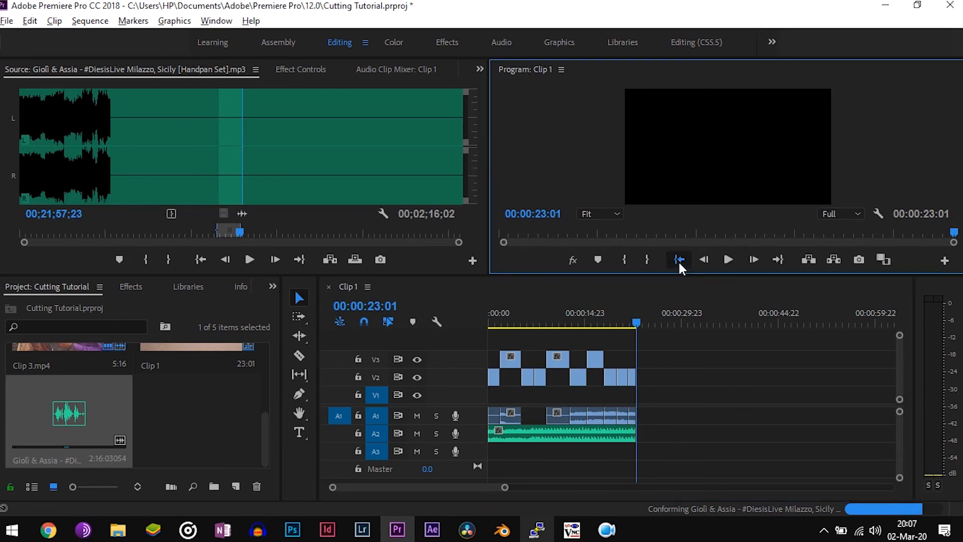
key("space")
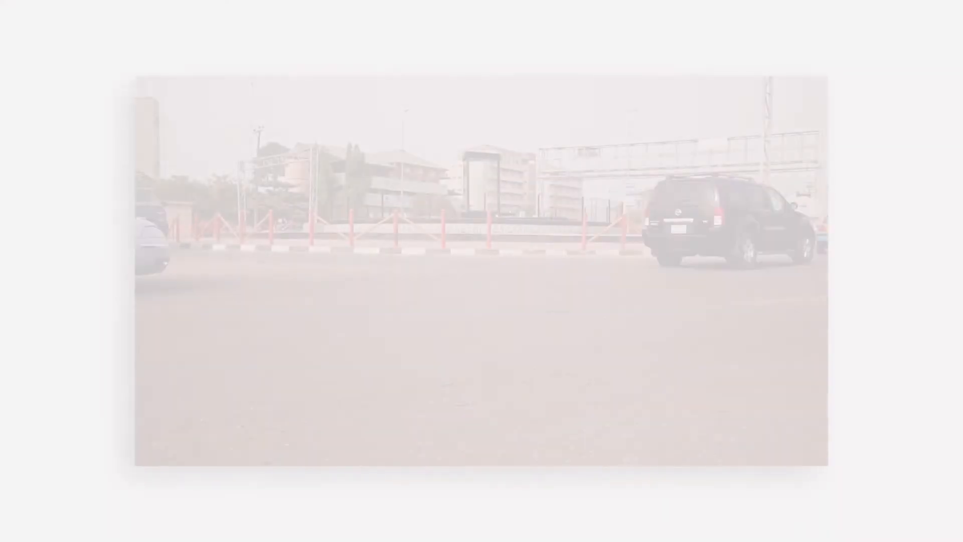